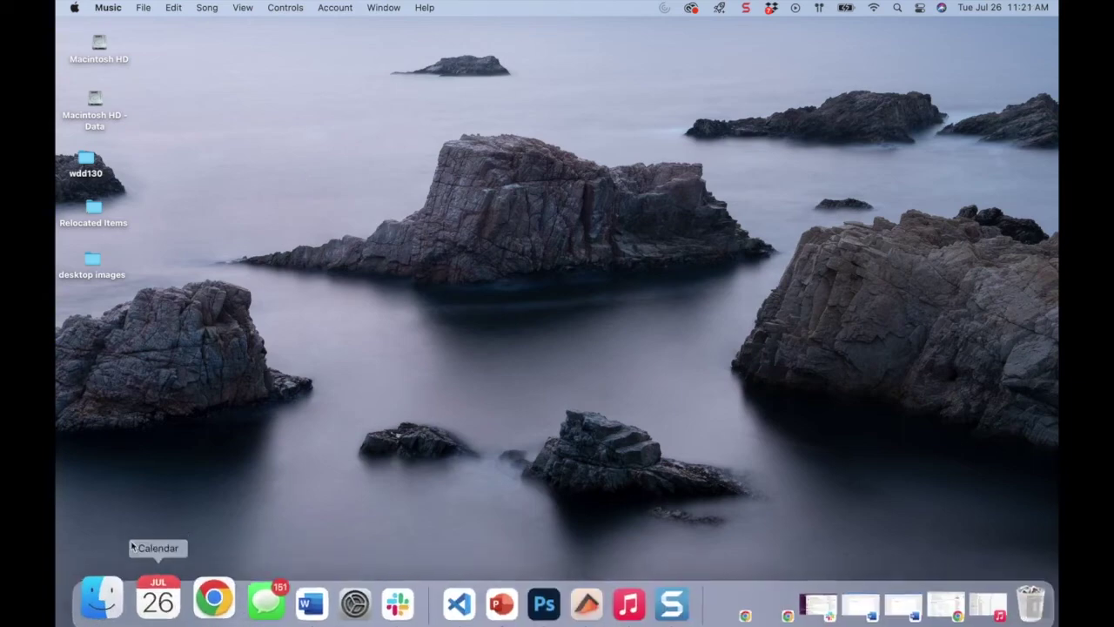
Step: Open a Finder window from the Dock, showing the Recents list
{"action": "mouse_move", "coordinate": [115, 598]}
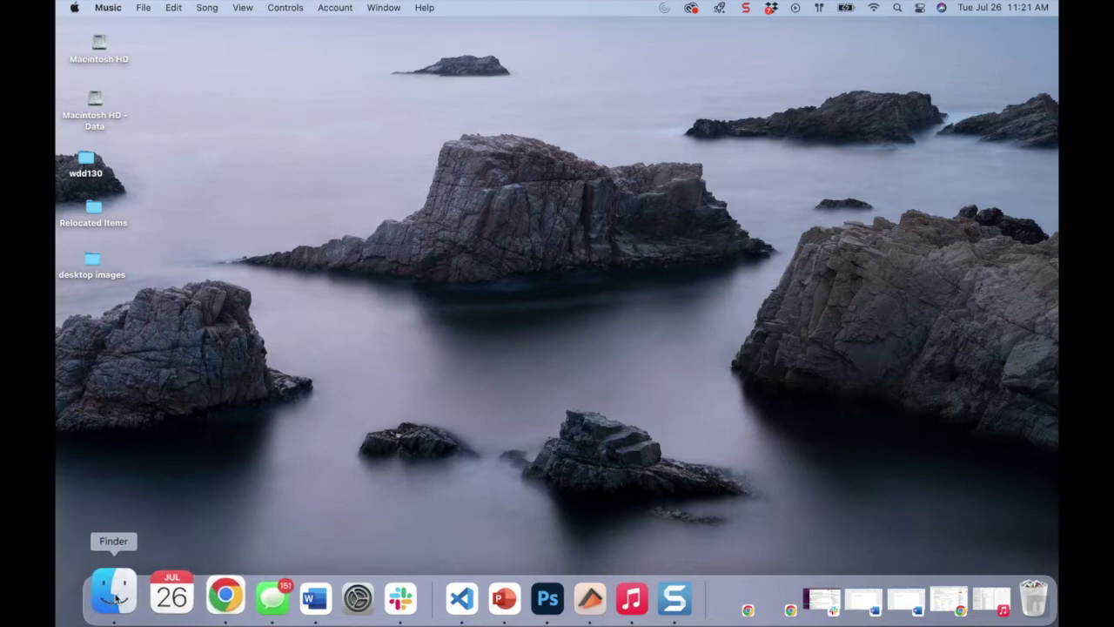
{"action": "left_click", "coordinate": [114, 597]}
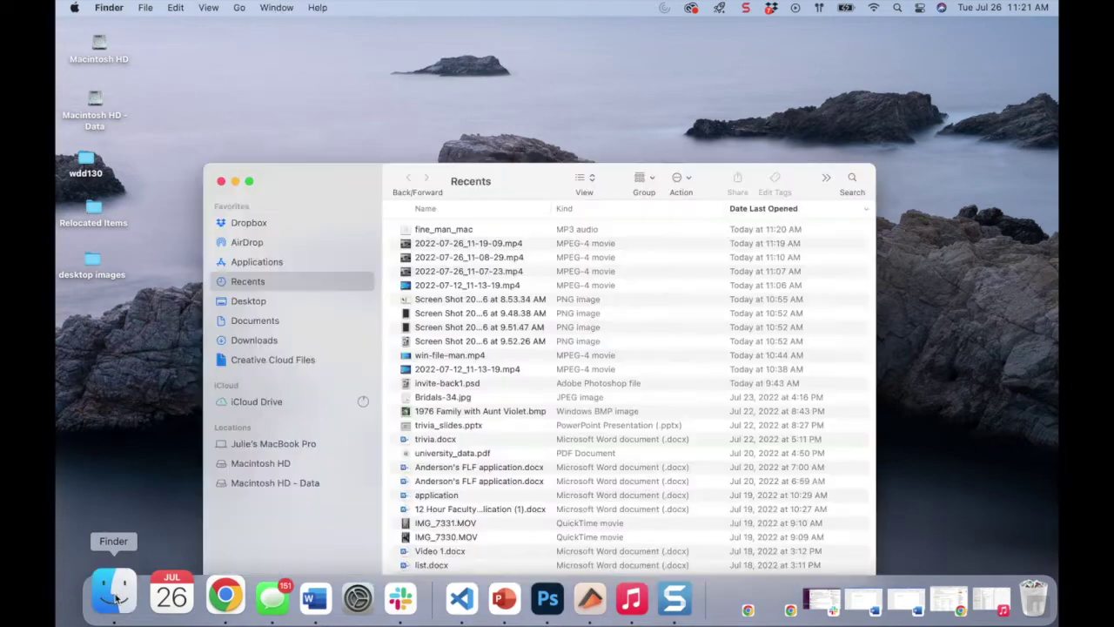
Step: Show the Documents folder, move the Finder window higher, and restore the minimized Word document
{"action": "left_click", "coordinate": [247, 322]}
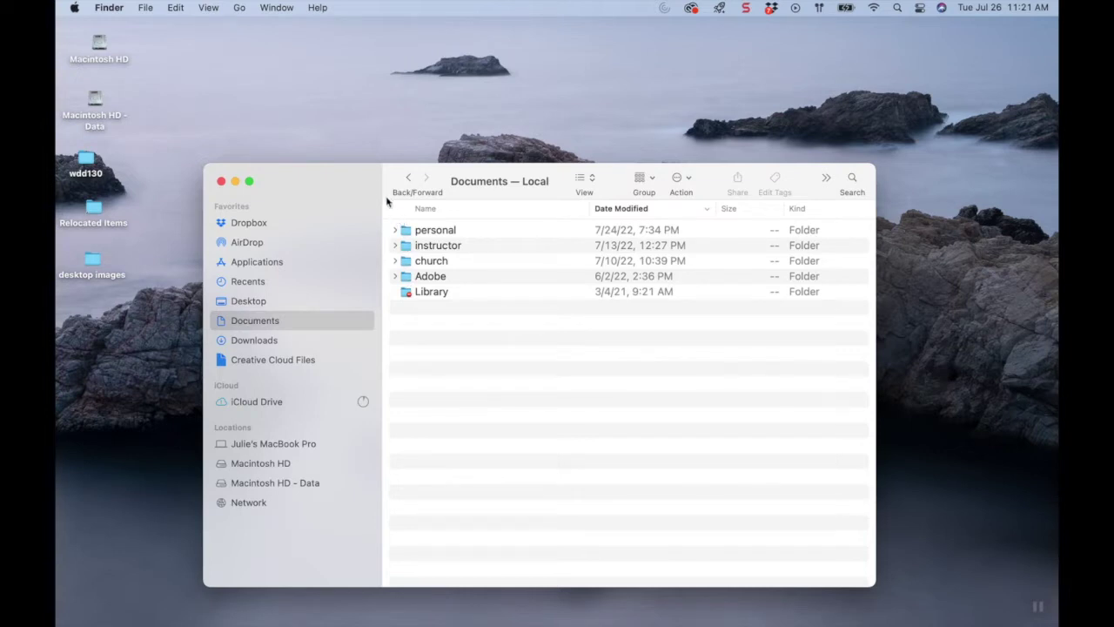
{"action": "left_click_drag", "start_coordinate": [373, 182], "coordinate": [372, 85]}
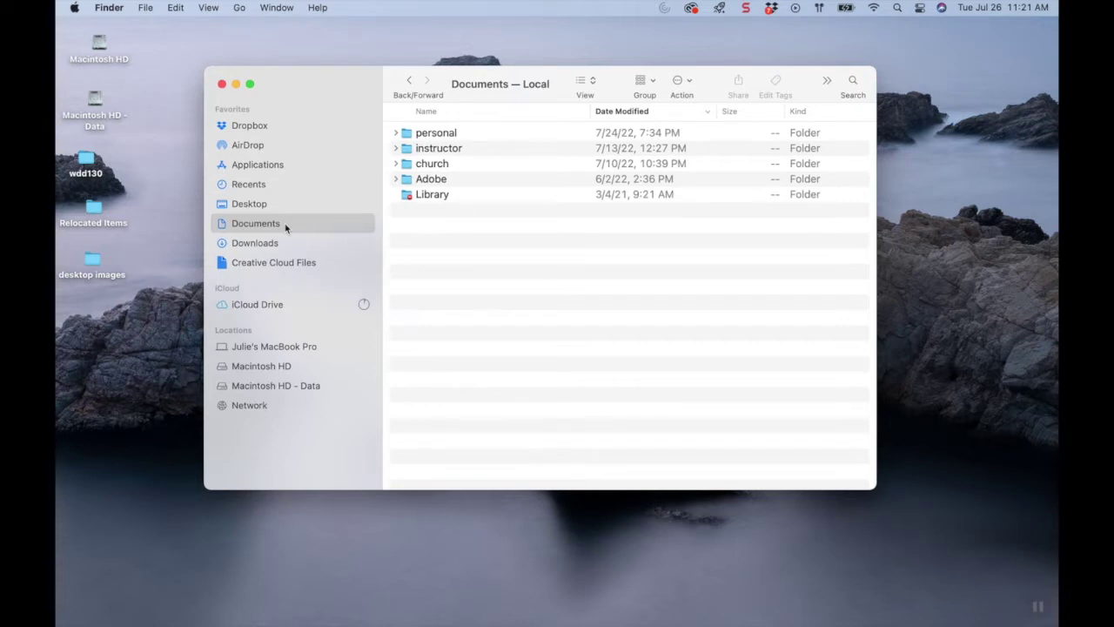
{"action": "mouse_move", "coordinate": [877, 605]}
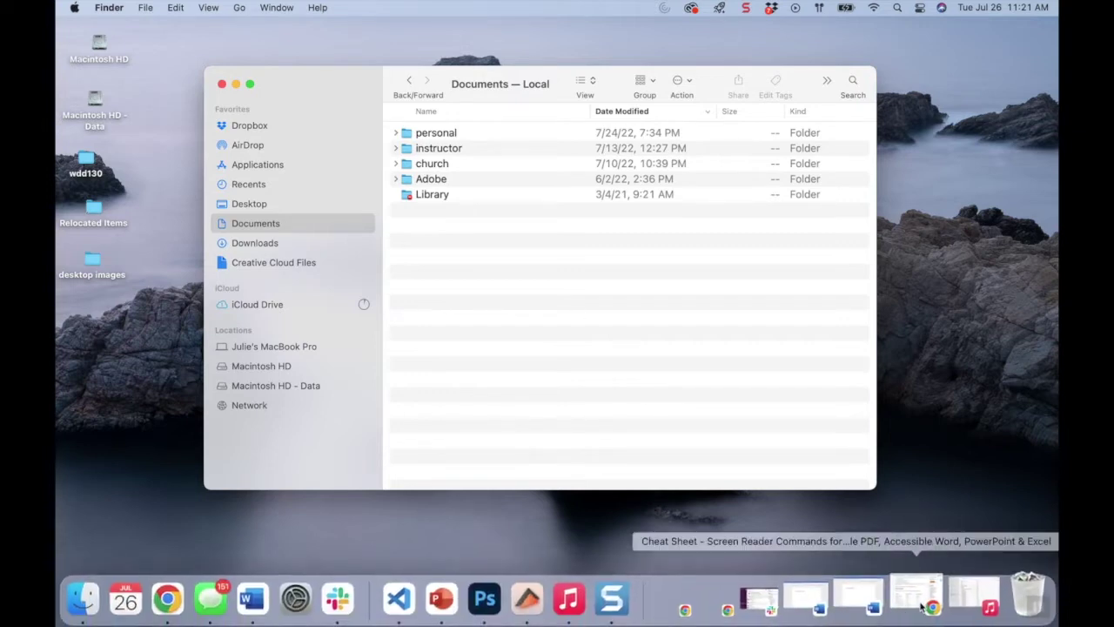
{"action": "left_click", "coordinate": [862, 599]}
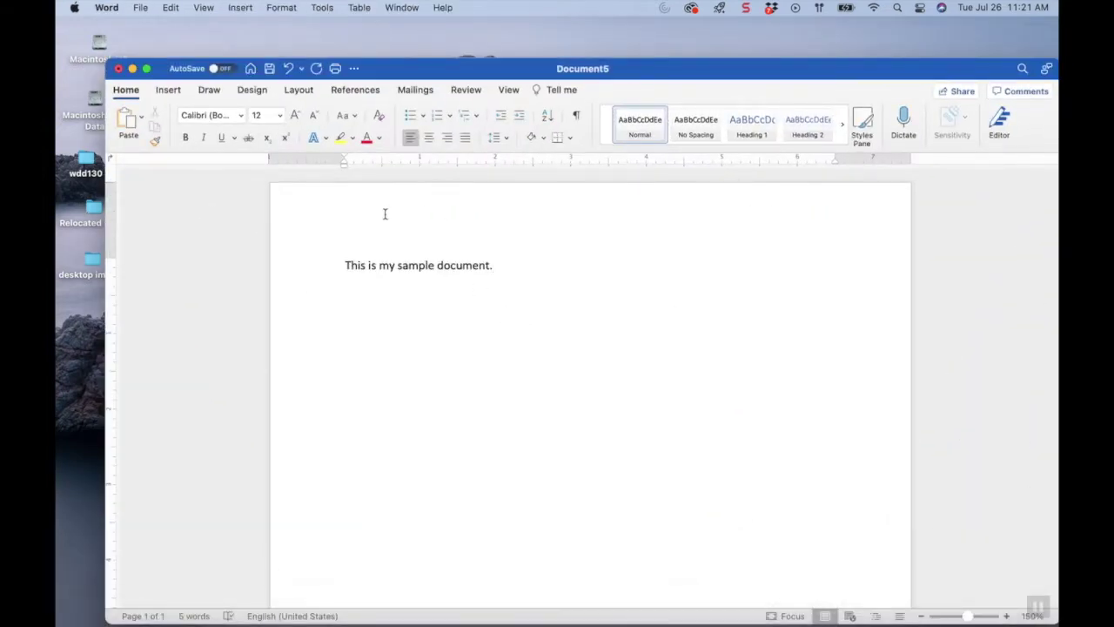
Step: Save the Word document as 'sample' in the Documents folder, then return to Finder
{"action": "left_click_drag", "start_coordinate": [376, 74], "coordinate": [375, 49]}
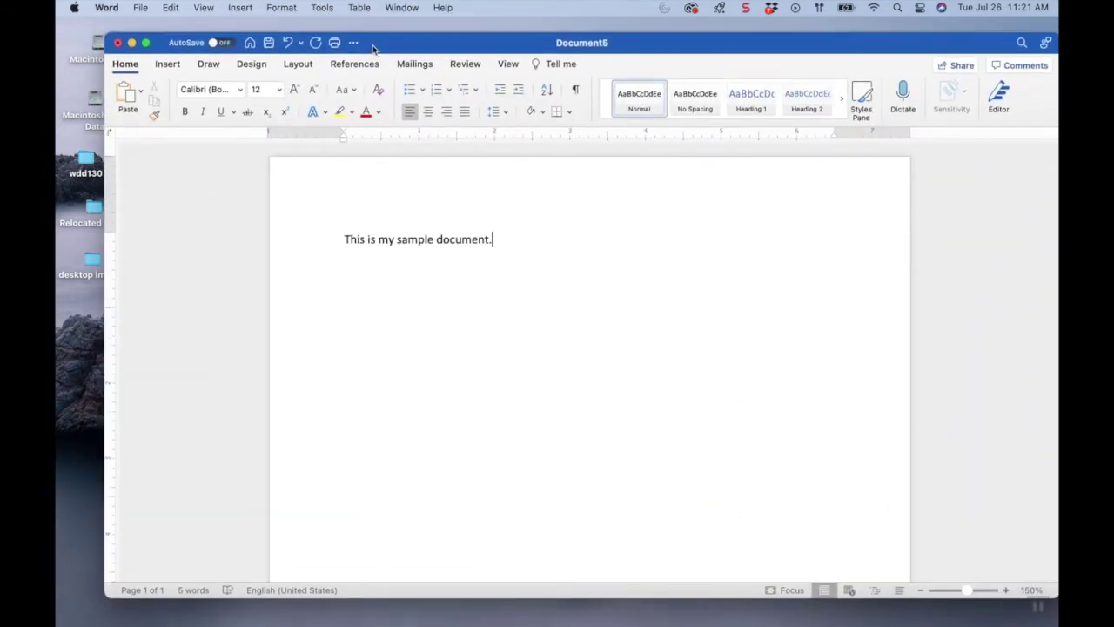
{"action": "left_click", "coordinate": [269, 44]}
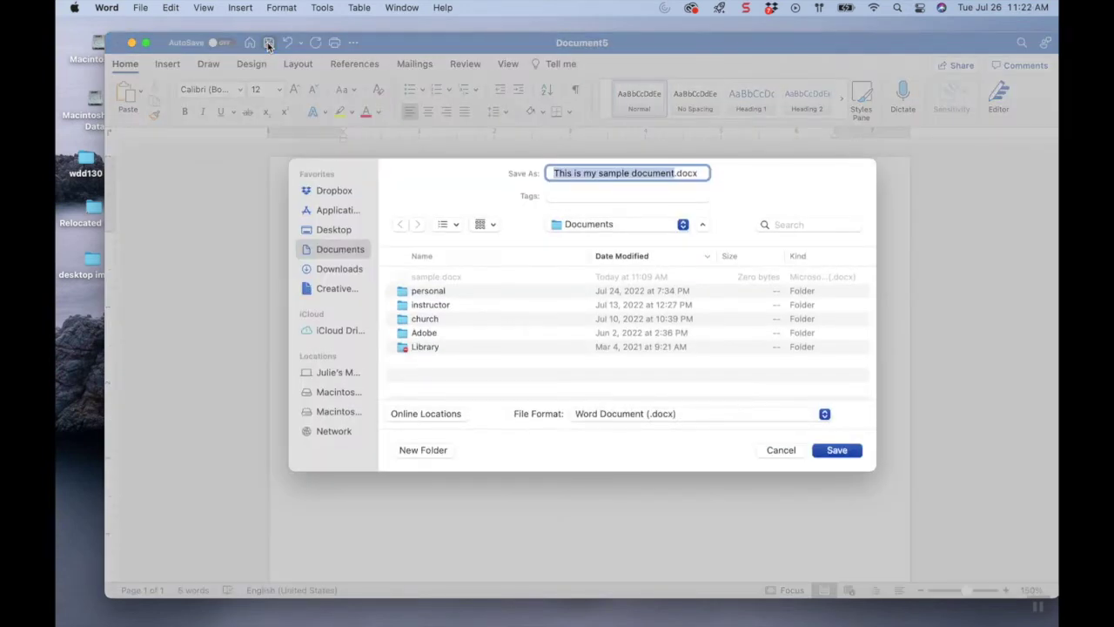
{"action": "type", "text": "sampl"}
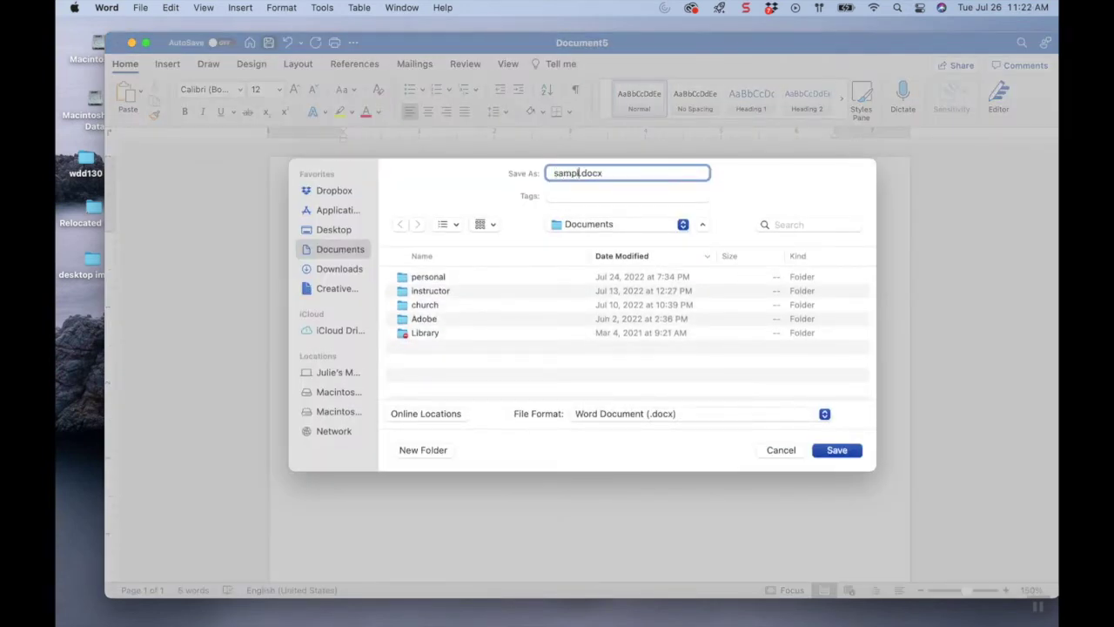
{"action": "type", "text": "e"}
{"action": "left_click", "coordinate": [604, 227]}
{"action": "left_click", "coordinate": [604, 229]}
{"action": "left_click", "coordinate": [838, 452]}
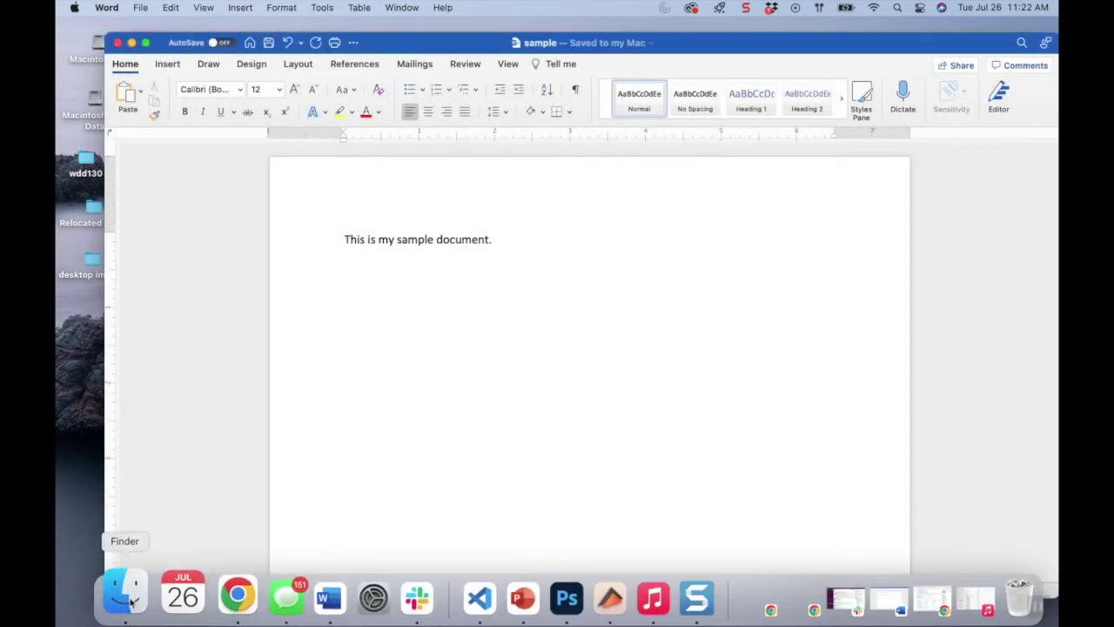
{"action": "left_click", "coordinate": [116, 597]}
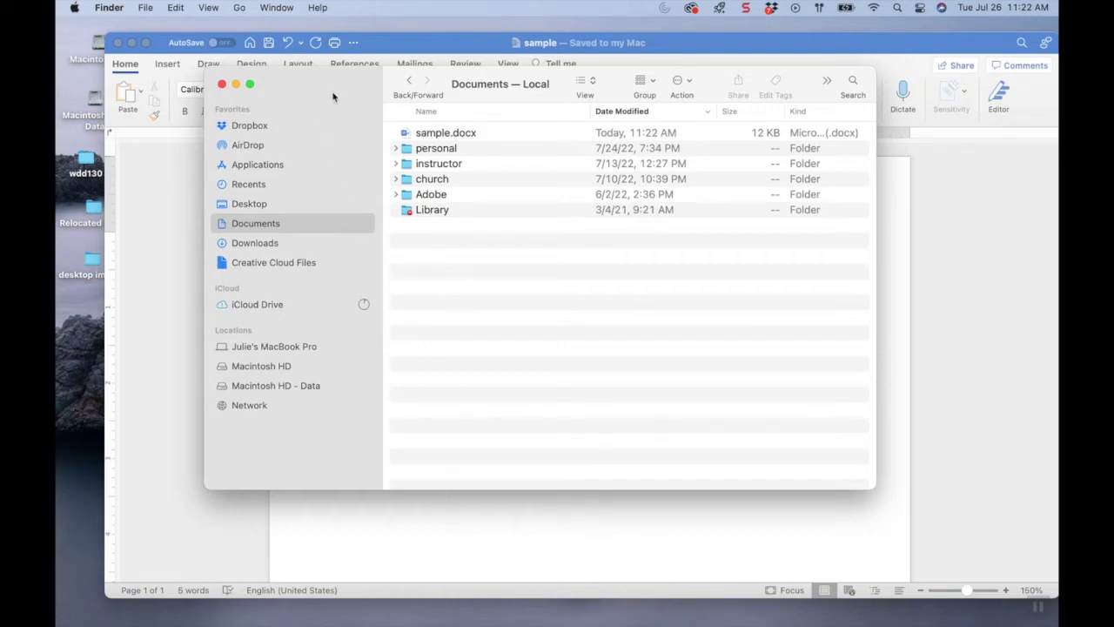
Step: Nudge the Finder window down and right, and minimize the Word window
{"action": "left_click_drag", "start_coordinate": [327, 83], "coordinate": [343, 110]}
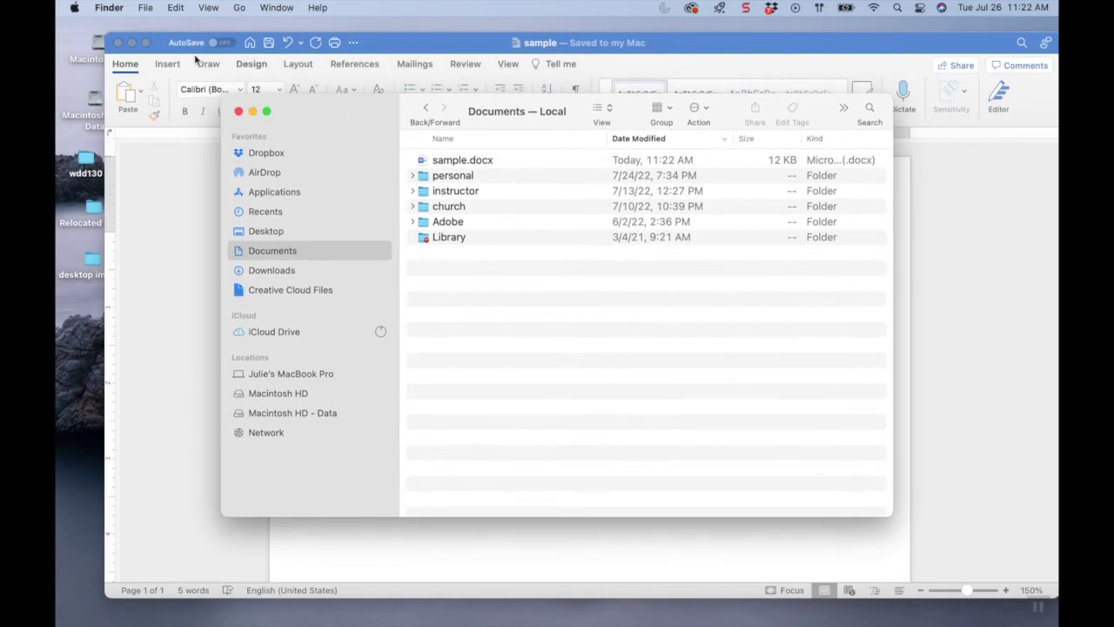
{"action": "left_click", "coordinate": [131, 42]}
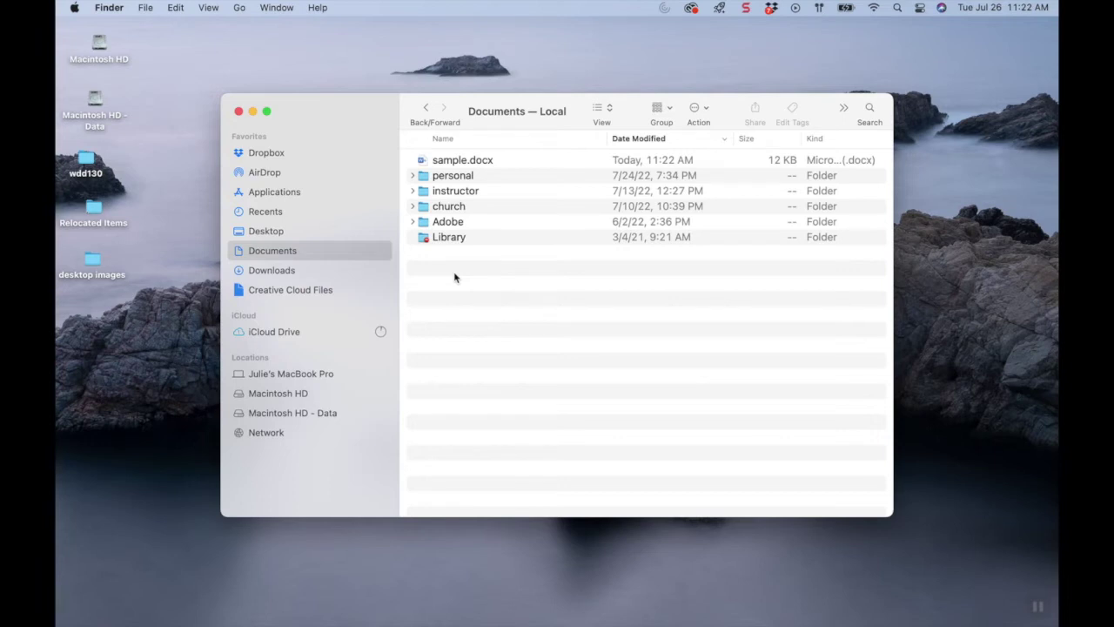
Step: Create a new folder named 'byui' in Documents using the Action menu
{"action": "left_click", "coordinate": [699, 108]}
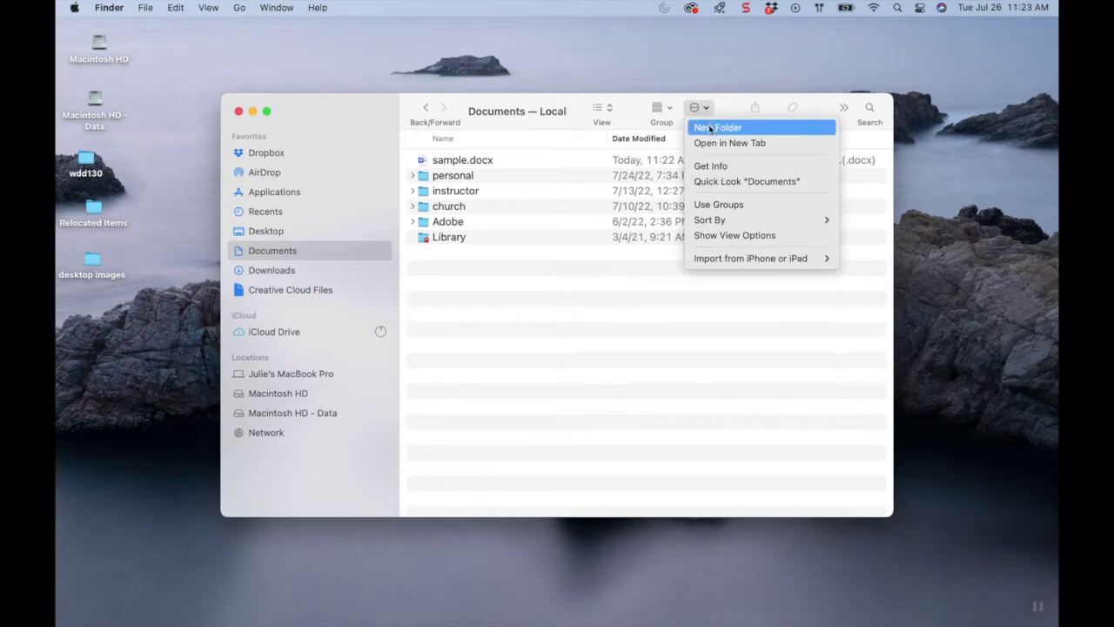
{"action": "left_click", "coordinate": [711, 129]}
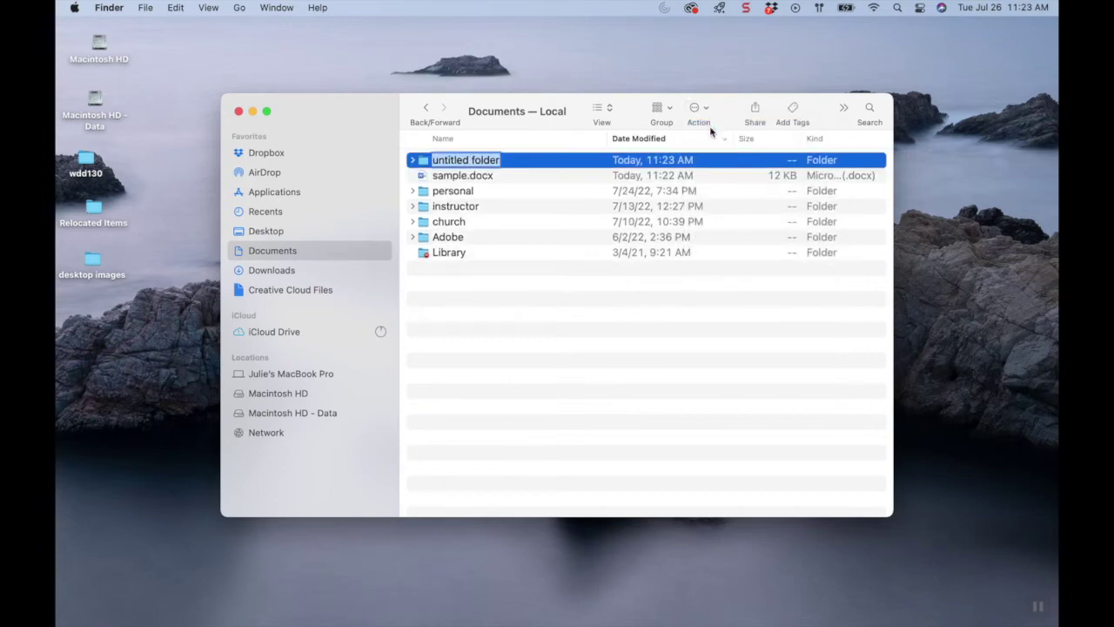
{"action": "type", "text": "byui"}
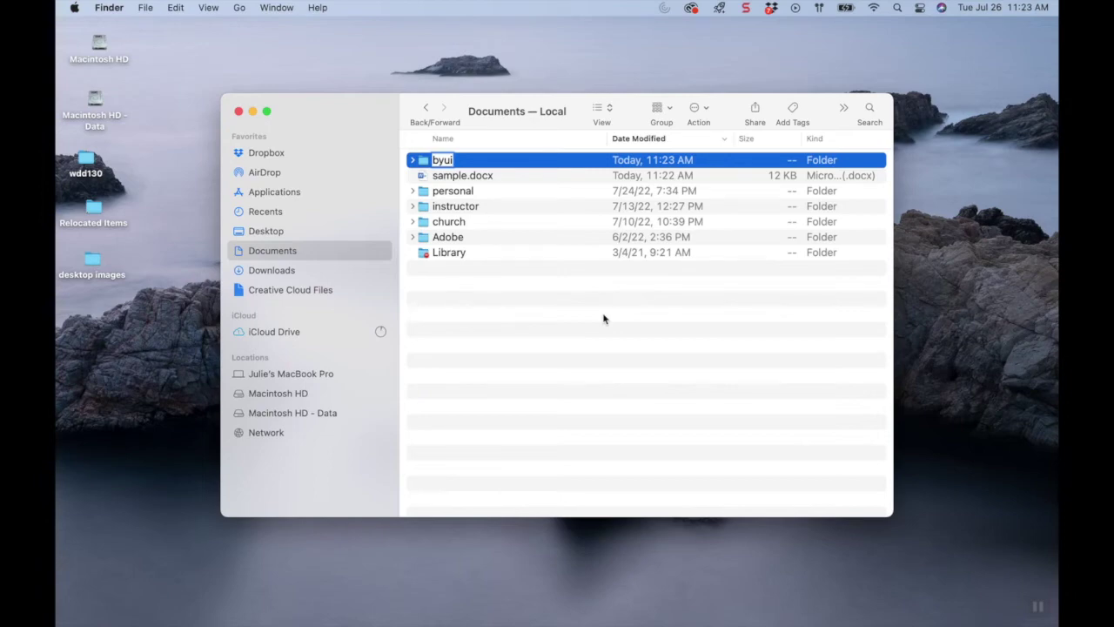
{"action": "key", "text": "Return"}
Step: Inside the byui folder, create a subfolder named 'eng101' via the right-click menu
{"action": "double_click", "coordinate": [426, 162]}
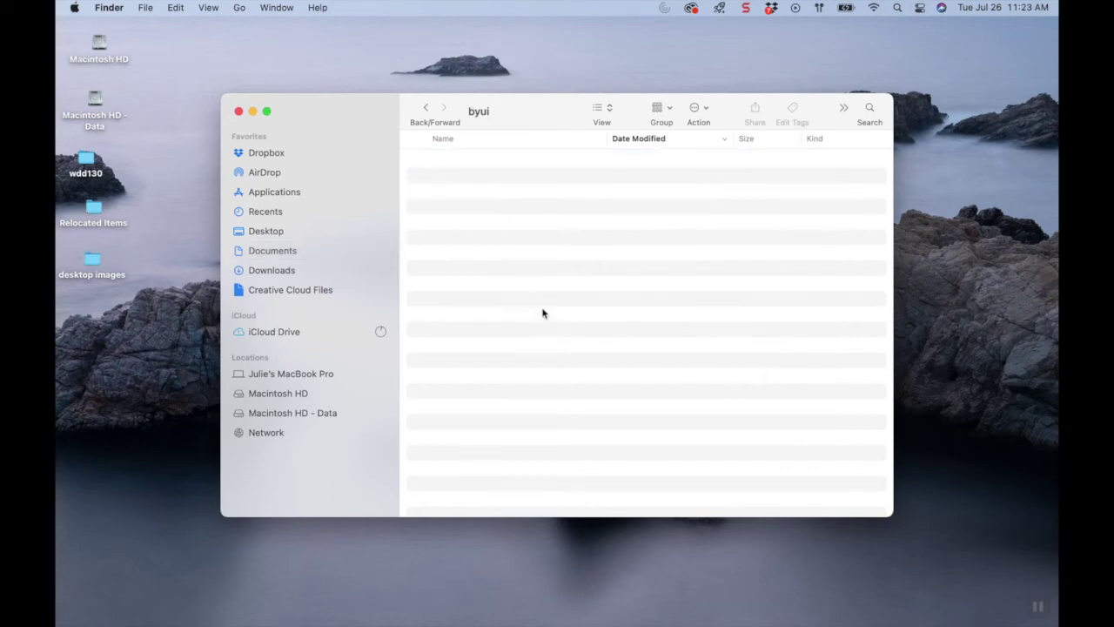
{"action": "left_click", "coordinate": [425, 108]}
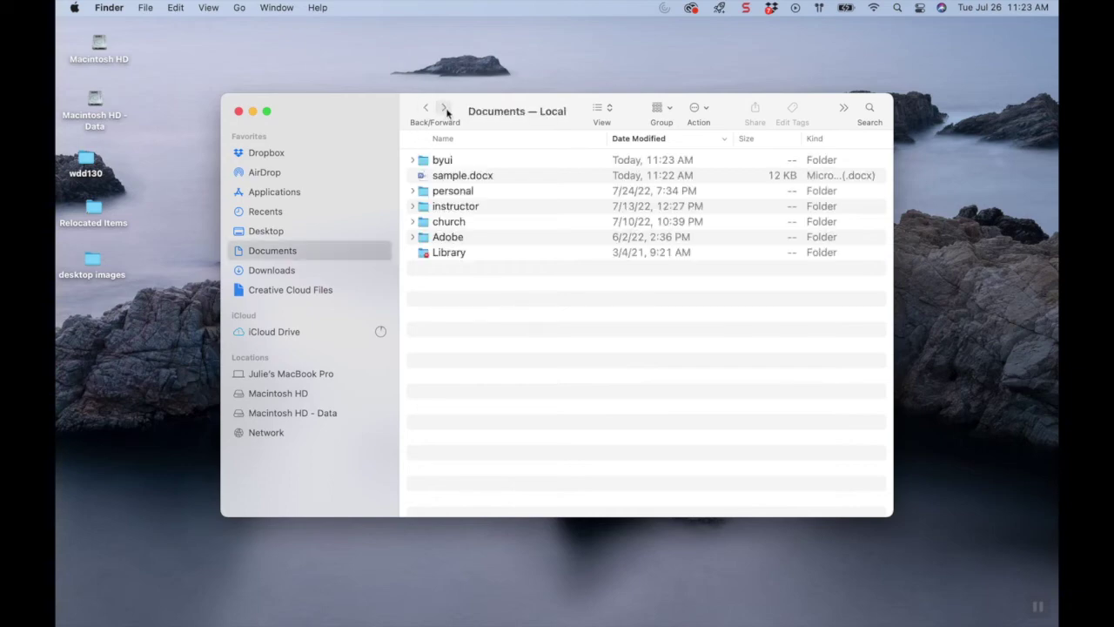
{"action": "left_click", "coordinate": [445, 108]}
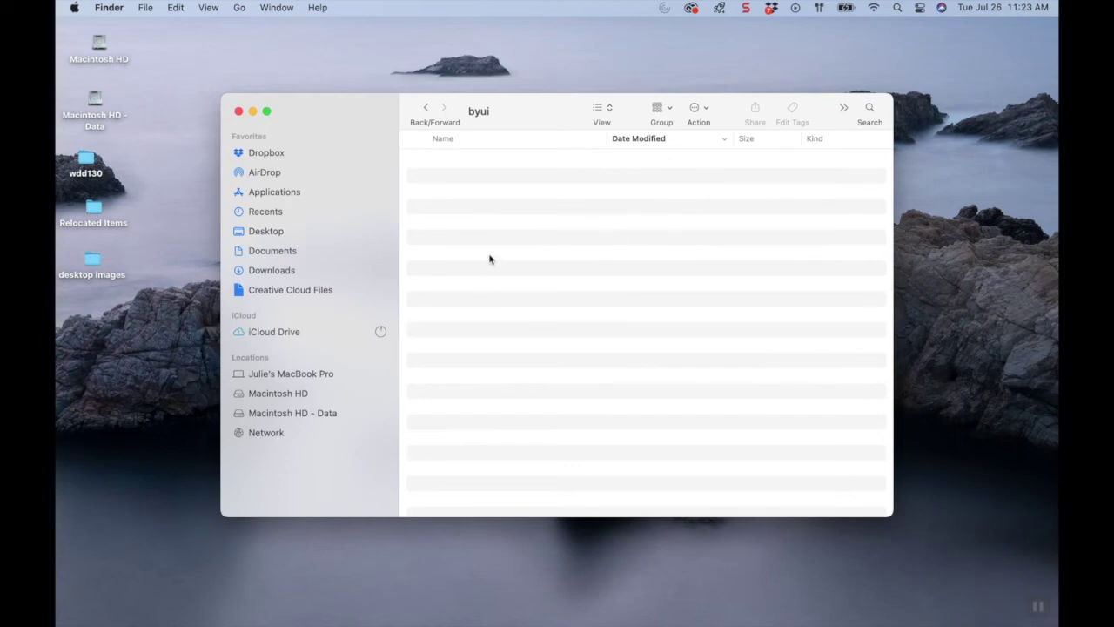
{"action": "right_click", "coordinate": [523, 215]}
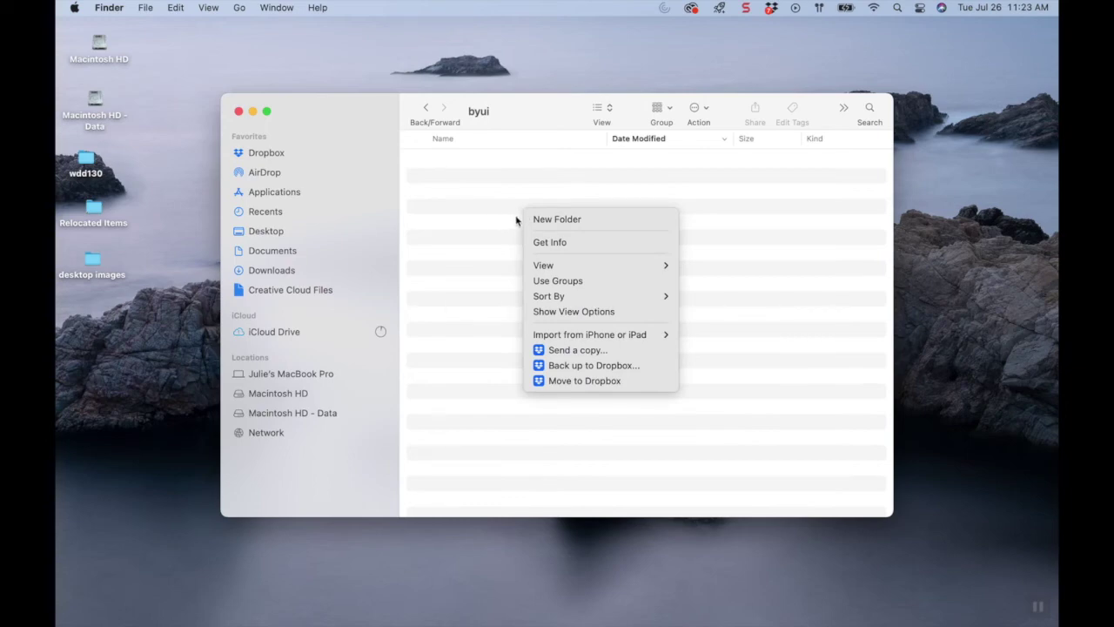
{"action": "left_click", "coordinate": [585, 221]}
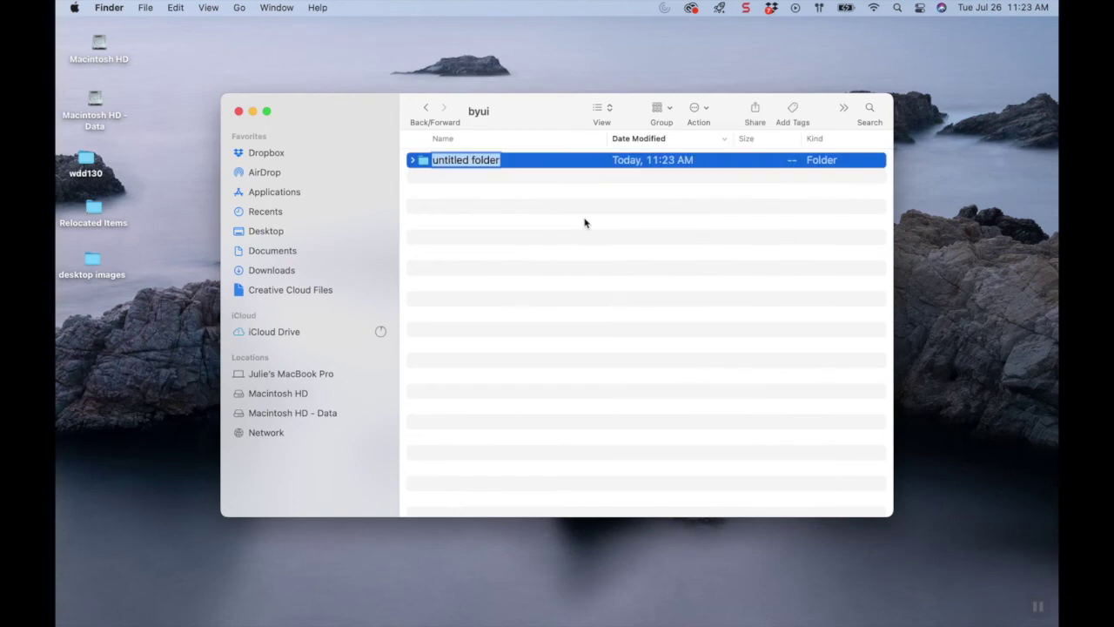
{"action": "type", "text": "eng101"}
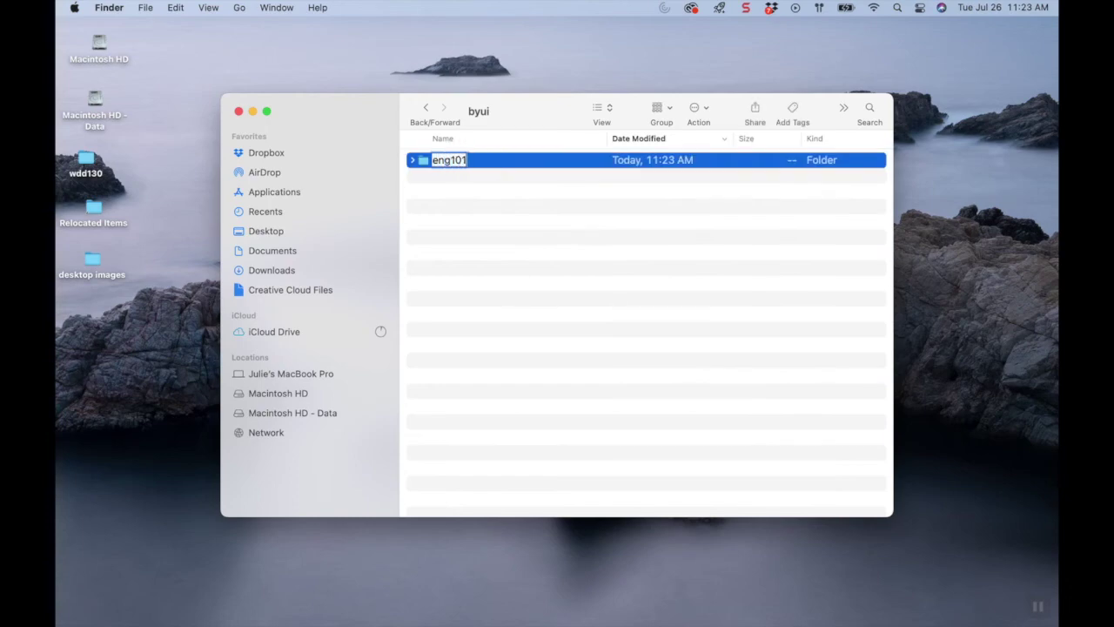
{"action": "key", "text": "Return"}
{"action": "mouse_move", "coordinate": [896, 607]}
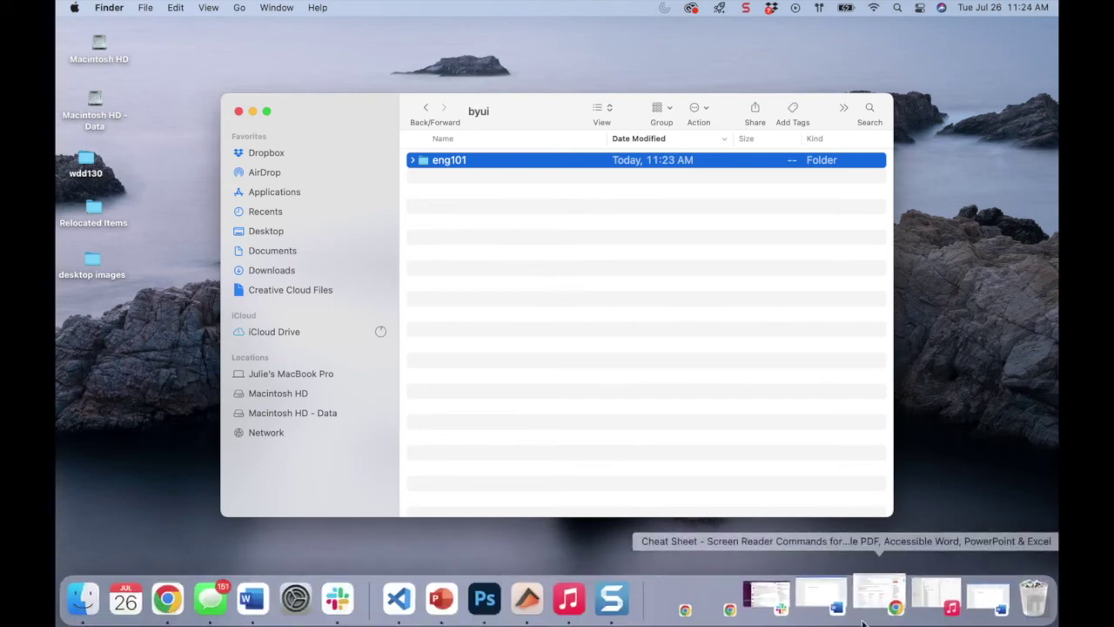
Step: Save Document6 as 'assignment_1' into the eng101 folder chosen from Recent Places
{"action": "left_click", "coordinate": [833, 596]}
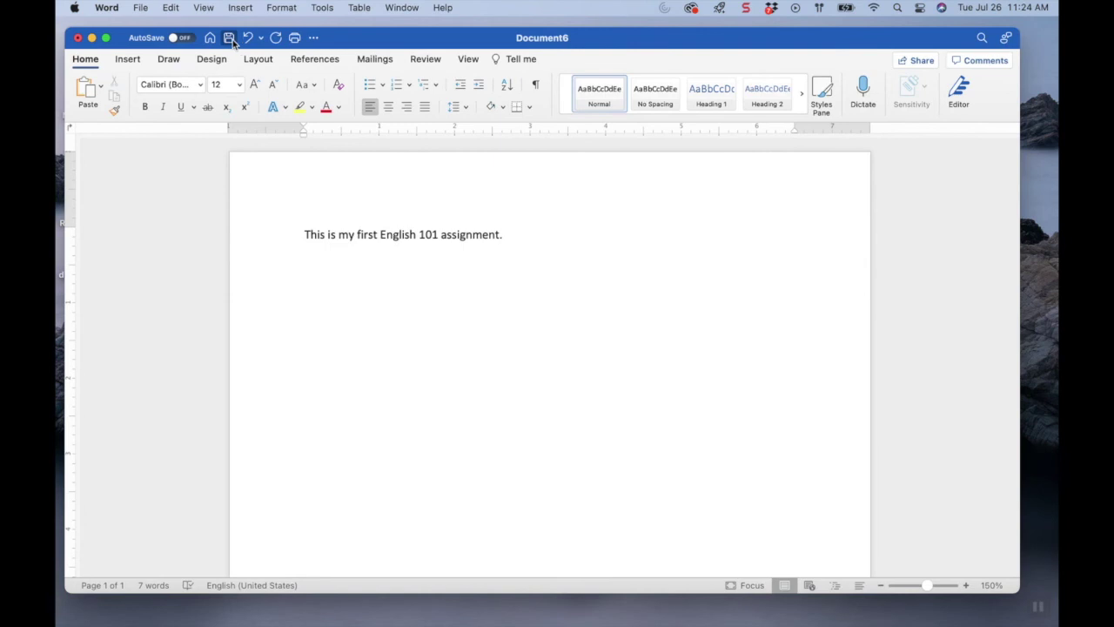
{"action": "key", "text": "super+s"}
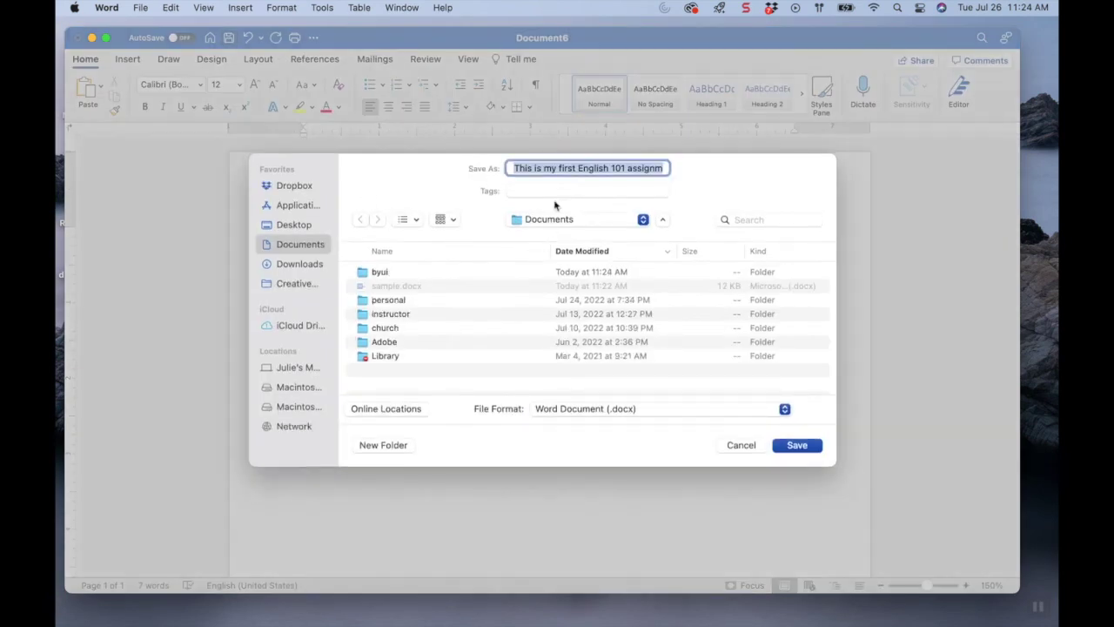
{"action": "left_click", "coordinate": [597, 220]}
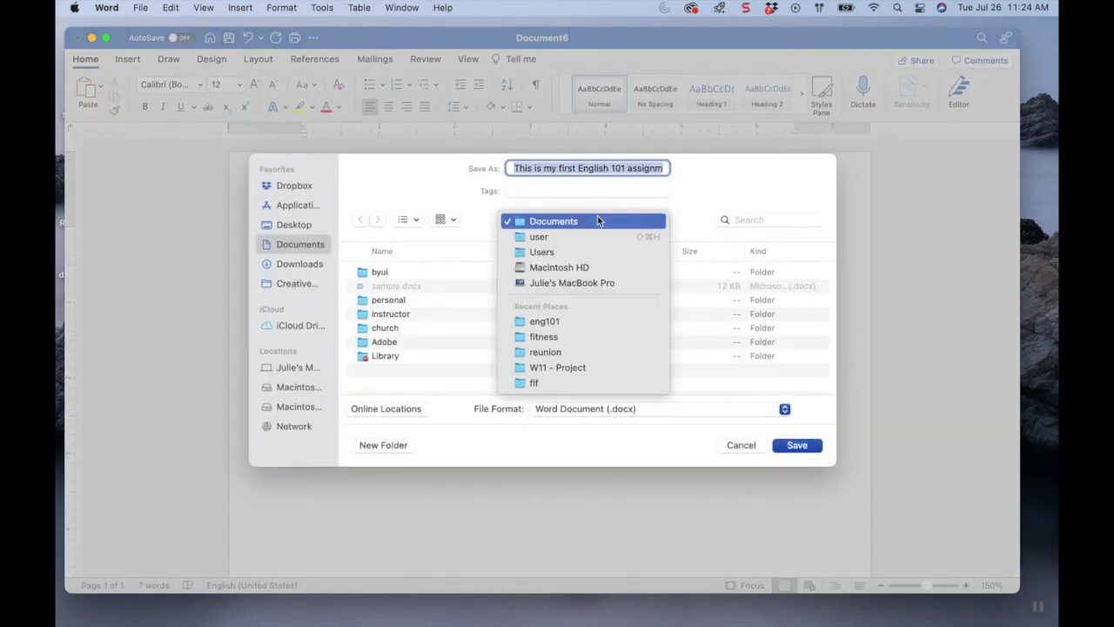
{"action": "left_click", "coordinate": [557, 322]}
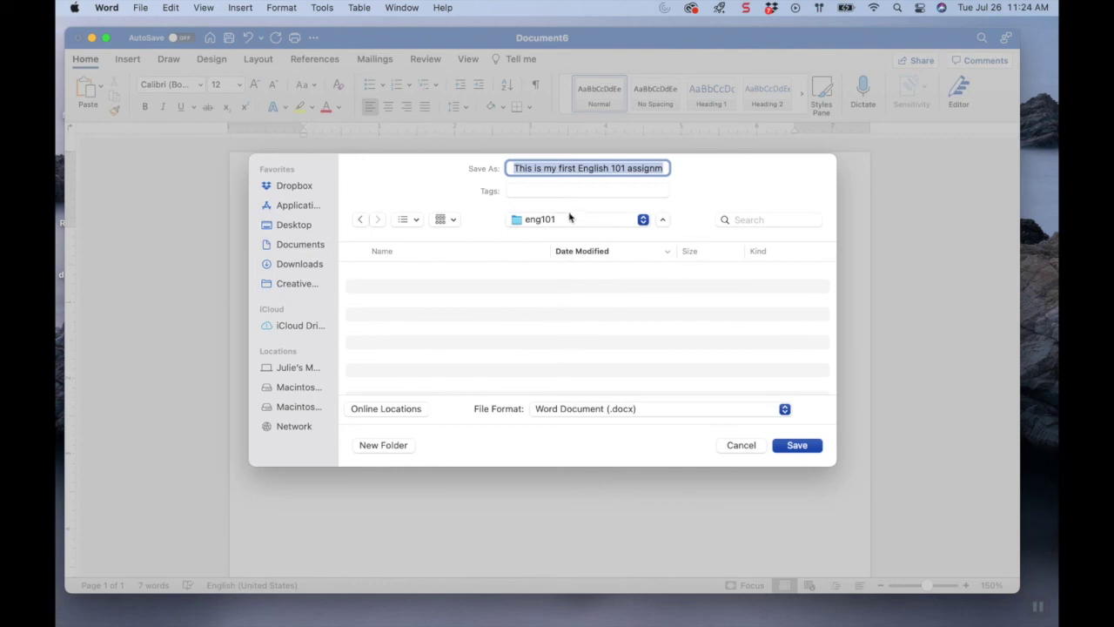
{"action": "type", "text": "assing.docx"}
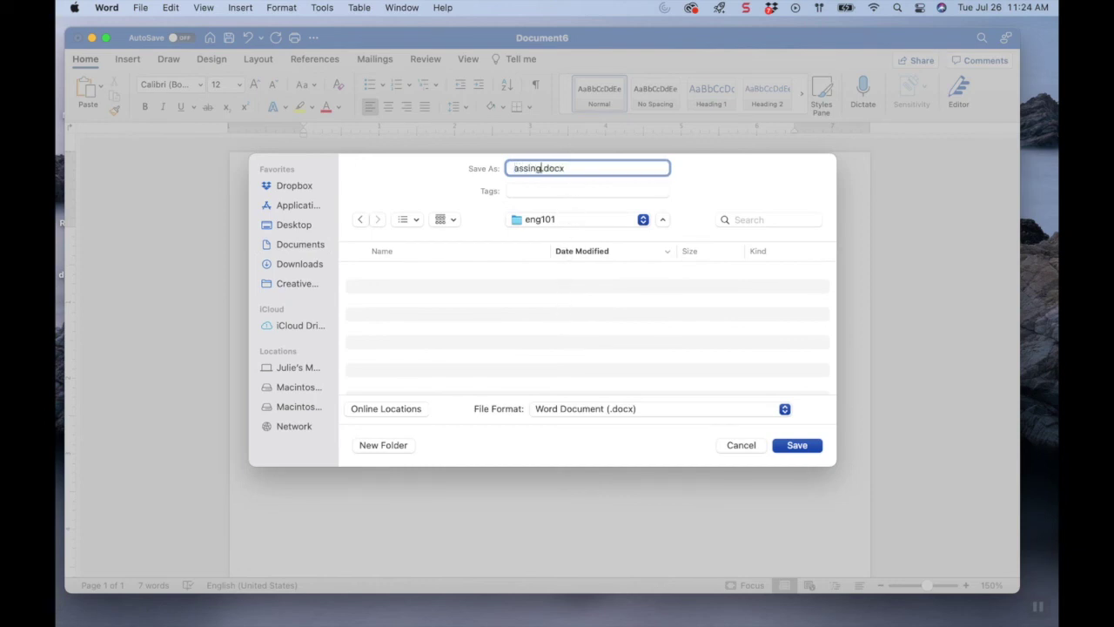
{"action": "key", "text": "BackSpace"}
{"action": "key", "text": "BackSpace"}
{"action": "type", "text": "gnment_1"}
{"action": "left_click", "coordinate": [797, 444]}
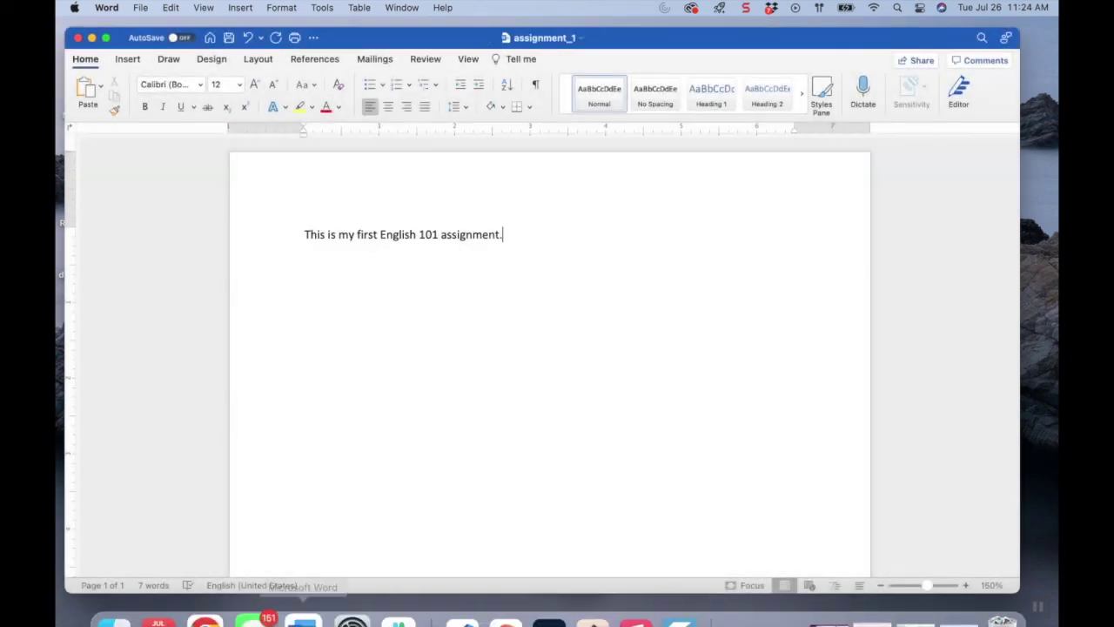
Step: Browse Documents > byui > eng101 in Finder to confirm assignment_1.docx is there
{"action": "left_click", "coordinate": [119, 602]}
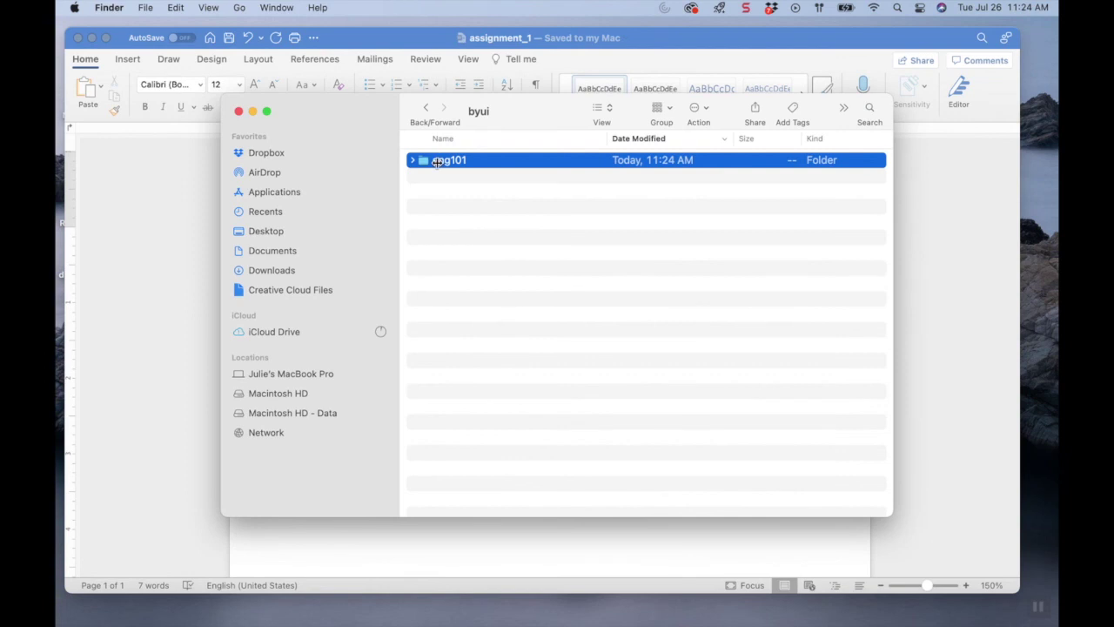
{"action": "double_click", "coordinate": [423, 160]}
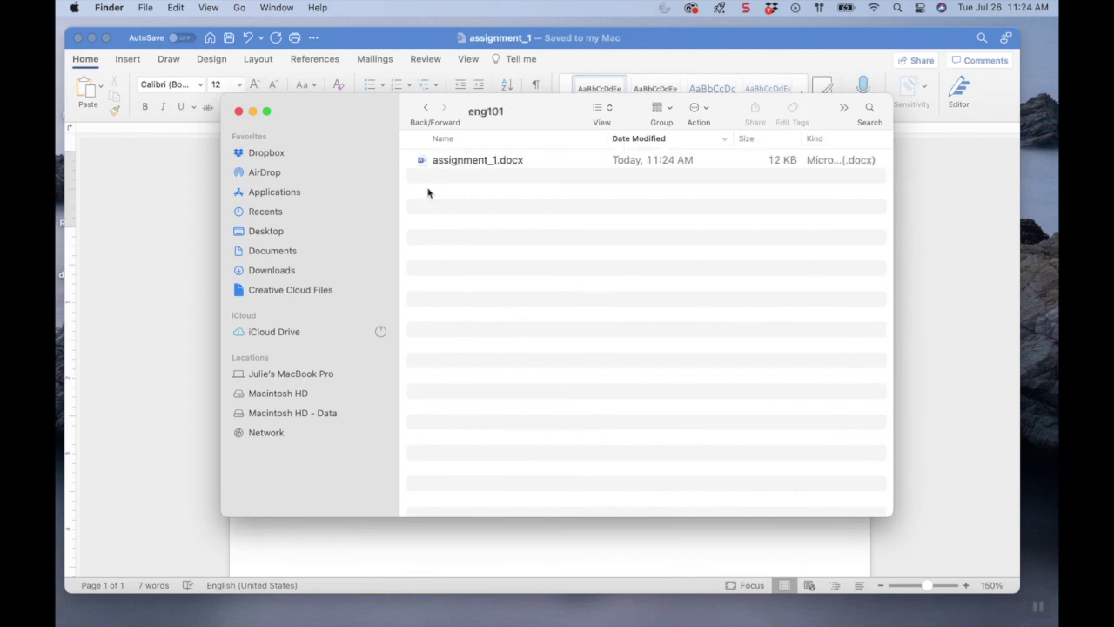
{"action": "left_click", "coordinate": [425, 109]}
{"action": "left_click", "coordinate": [425, 109]}
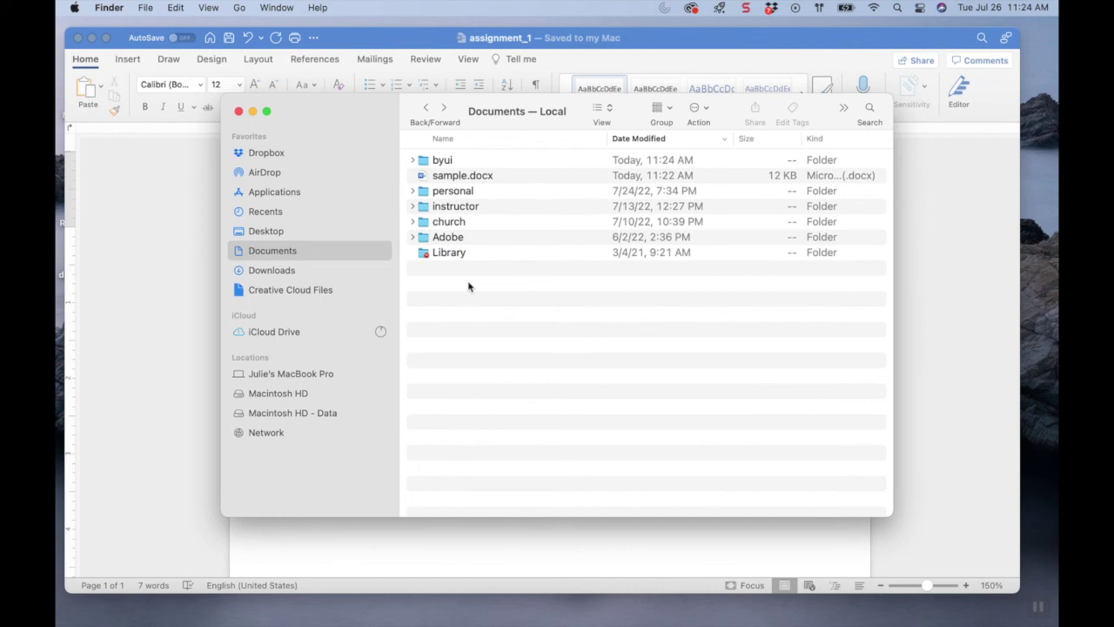
{"action": "double_click", "coordinate": [443, 161]}
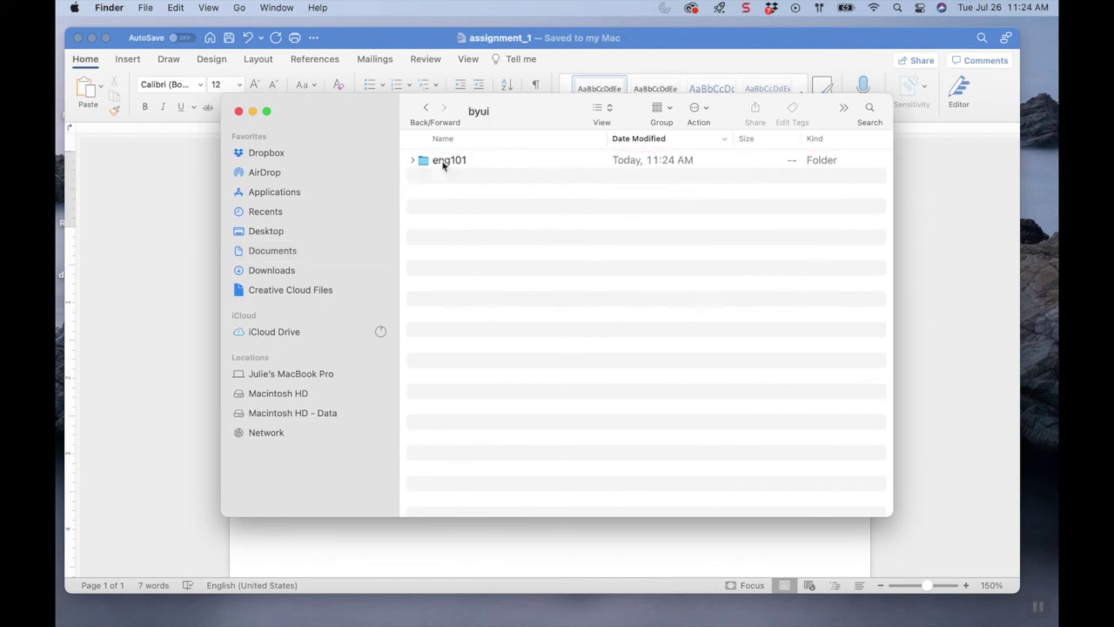
{"action": "double_click", "coordinate": [442, 164]}
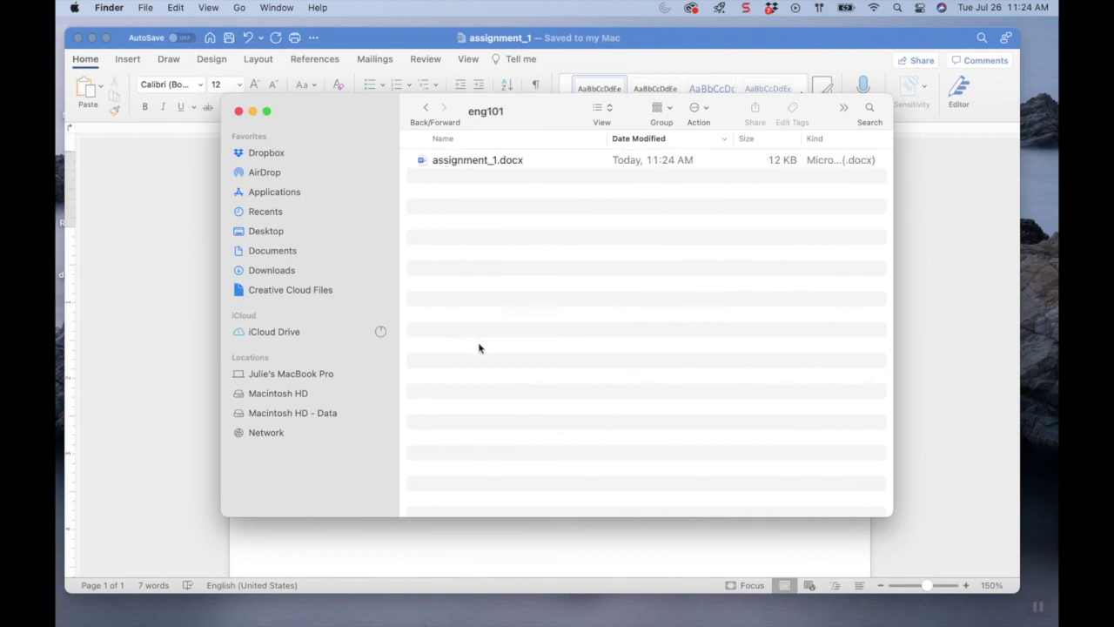